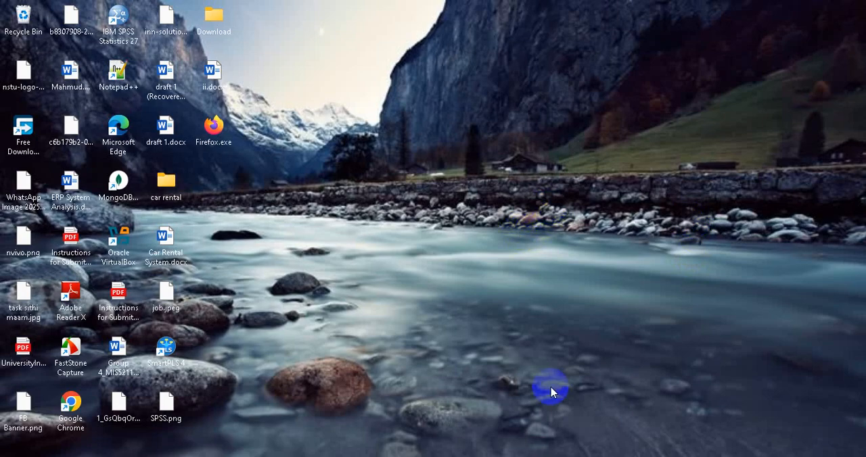
Open virtualbox.org in Chrome and download the VirtualBox 7.2.0 platform package for Windows hosts.
{"action": "left_click", "coordinate": [560, 456]}
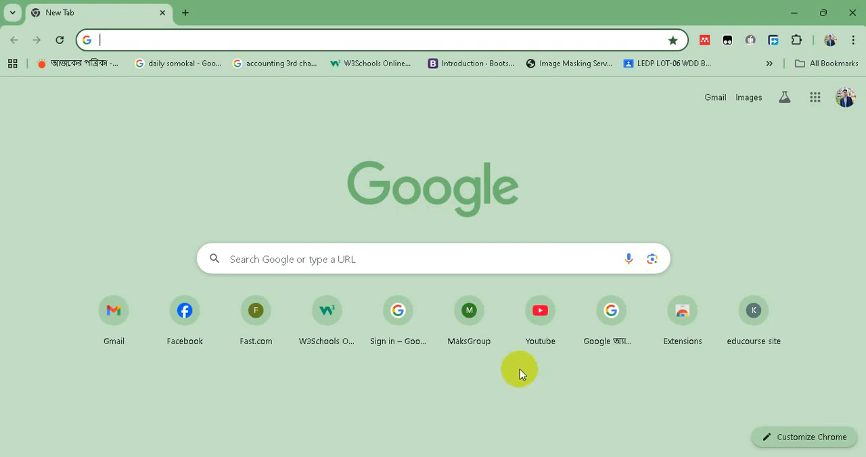
{"action": "type", "text": "vir"}
{"action": "key", "text": "Return"}
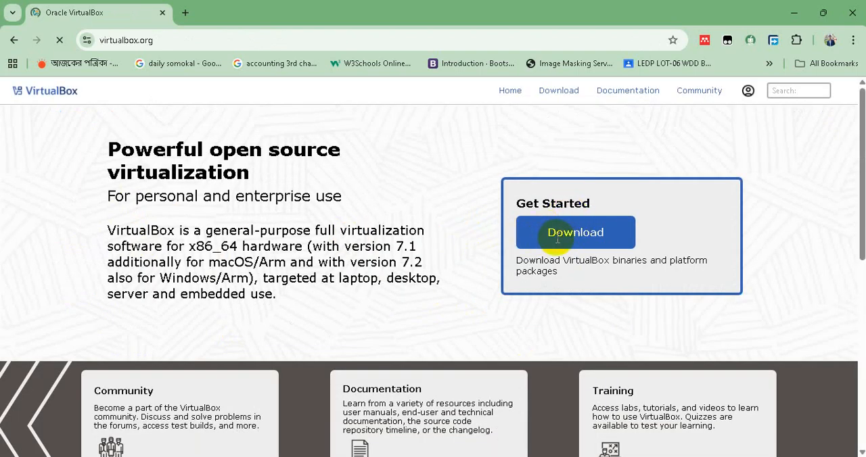
{"action": "left_click", "coordinate": [592, 236]}
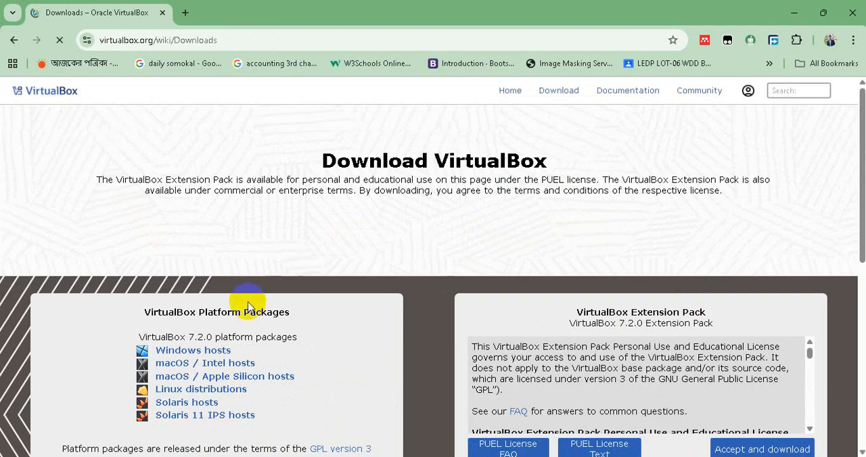
{"action": "left_click", "coordinate": [209, 353]}
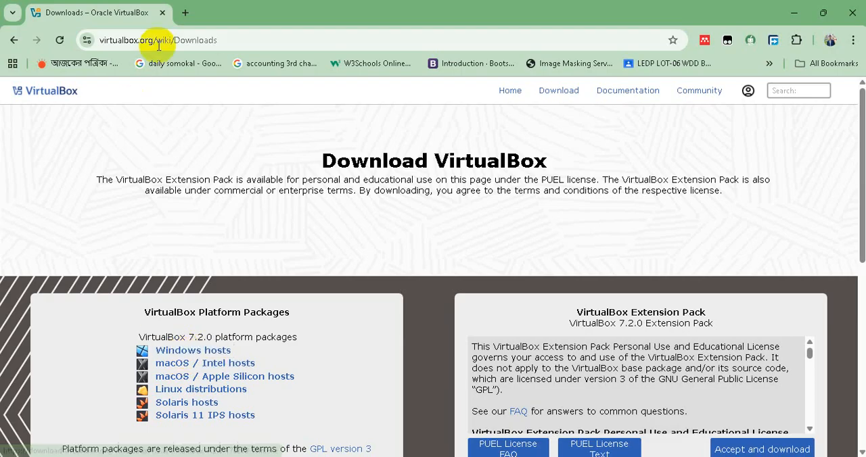
Open ubuntu.com/download/desktop in a new browser tab and look over the Ubuntu 24.04.3 LTS download section.
{"action": "left_click", "coordinate": [185, 12]}
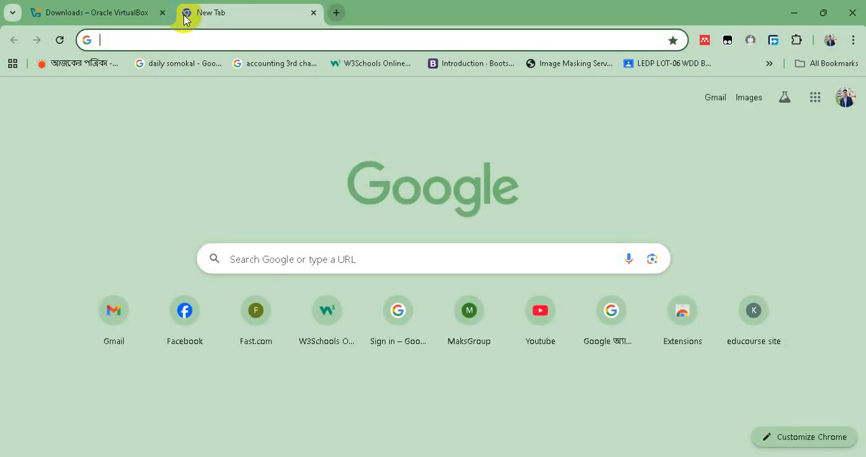
{"action": "type", "text": "ubu"}
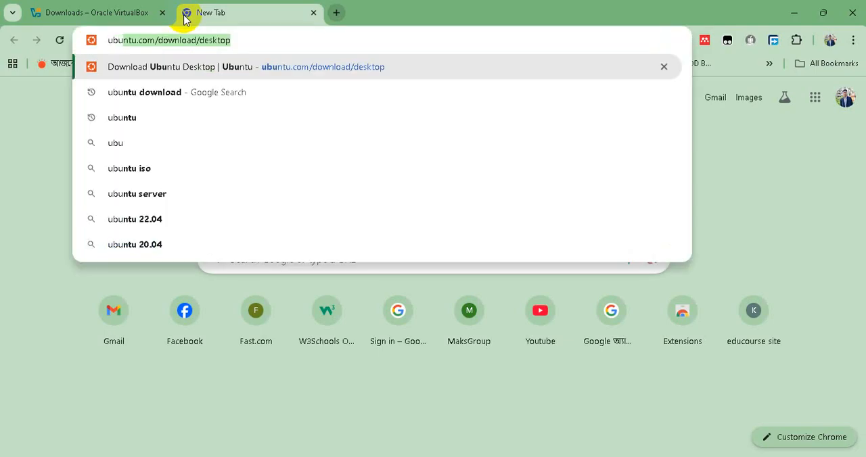
{"action": "key", "text": "Return"}
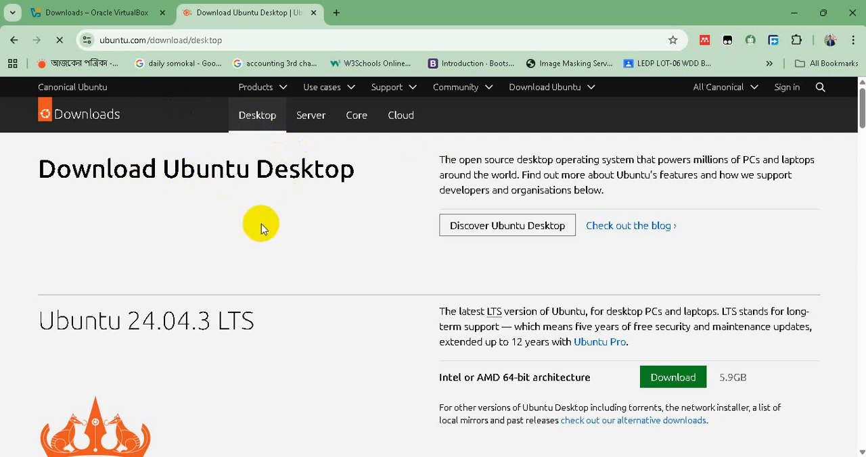
{"action": "scroll", "coordinate": [241, 193], "scroll_direction": "down", "scroll_amount": 1}
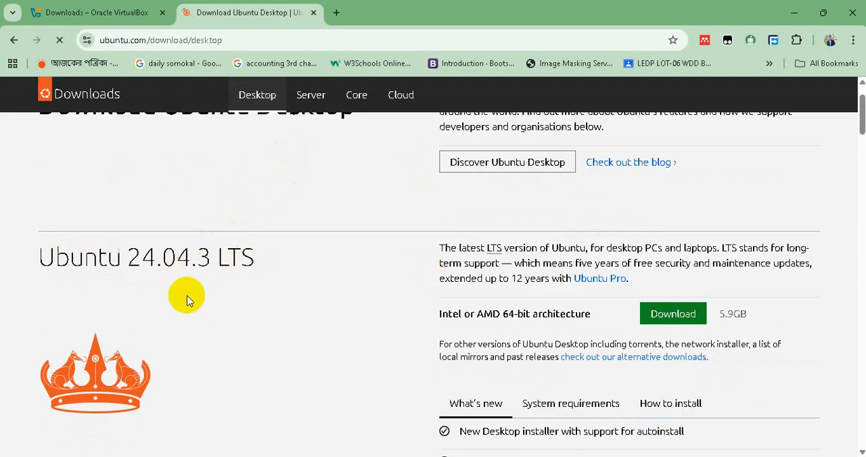
{"action": "scroll", "coordinate": [167, 286], "scroll_direction": "down", "scroll_amount": 6}
{"action": "scroll", "coordinate": [167, 287], "scroll_direction": "up", "scroll_amount": 5}
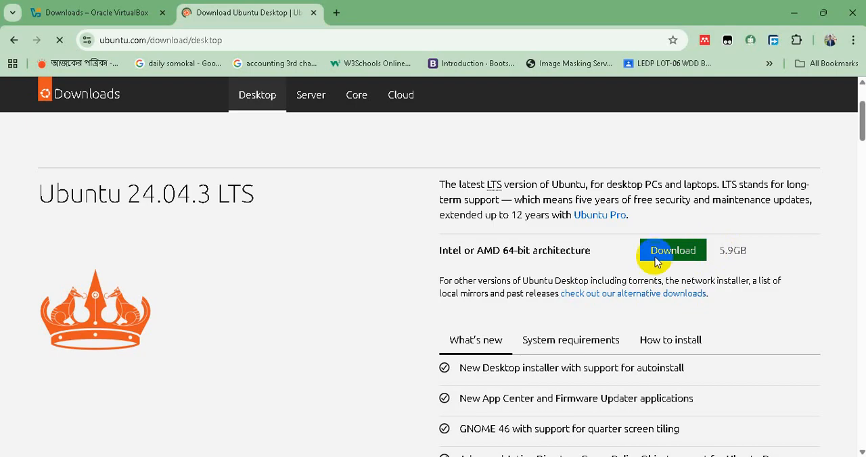
{"action": "scroll", "coordinate": [507, 264], "scroll_direction": "up", "scroll_amount": 1}
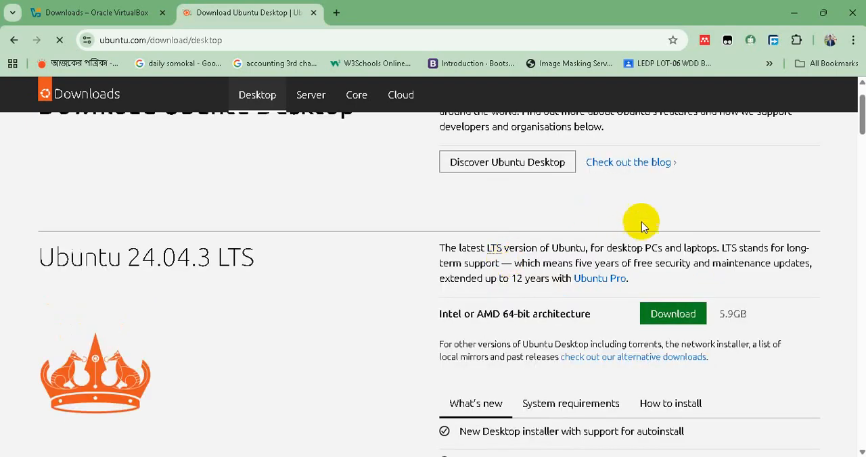
Minimize the browser and launch Oracle VirtualBox from the desktop.
{"action": "left_click", "coordinate": [795, 13]}
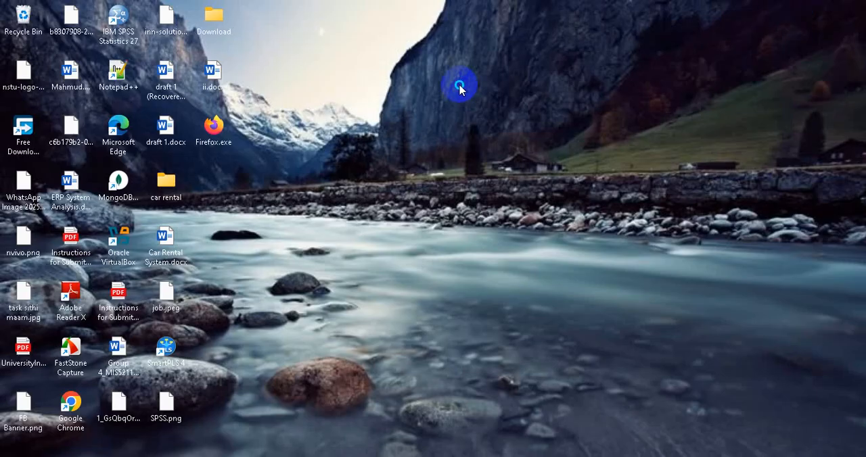
{"action": "right_click", "coordinate": [504, 133]}
{"action": "left_click", "coordinate": [507, 143]}
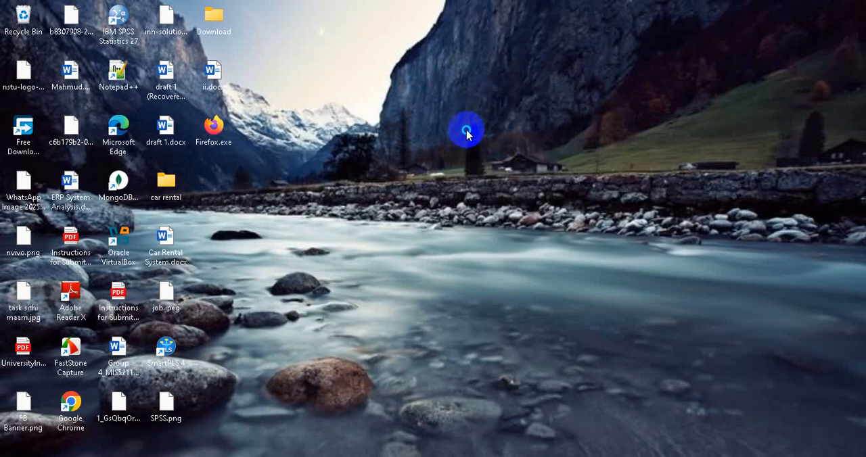
{"action": "right_click", "coordinate": [482, 166]}
{"action": "left_click", "coordinate": [486, 184]}
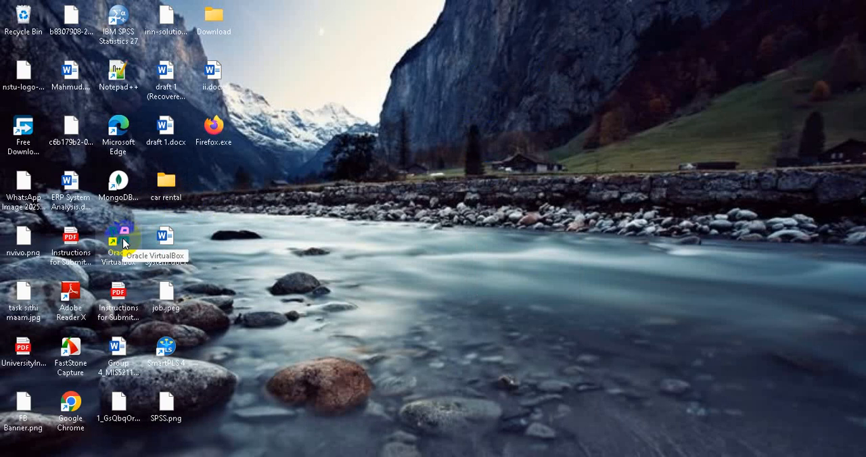
{"action": "double_click", "coordinate": [123, 244]}
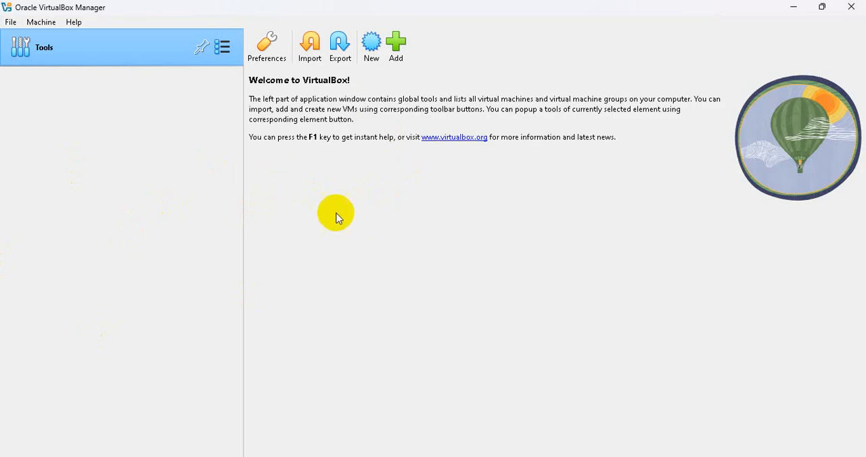
Start a new virtual machine, enter its name, and select ubuntu-24.04.3-desktop-amd64.iso from the UBUNTU folder as its ISO image.
{"action": "left_click", "coordinate": [371, 55]}
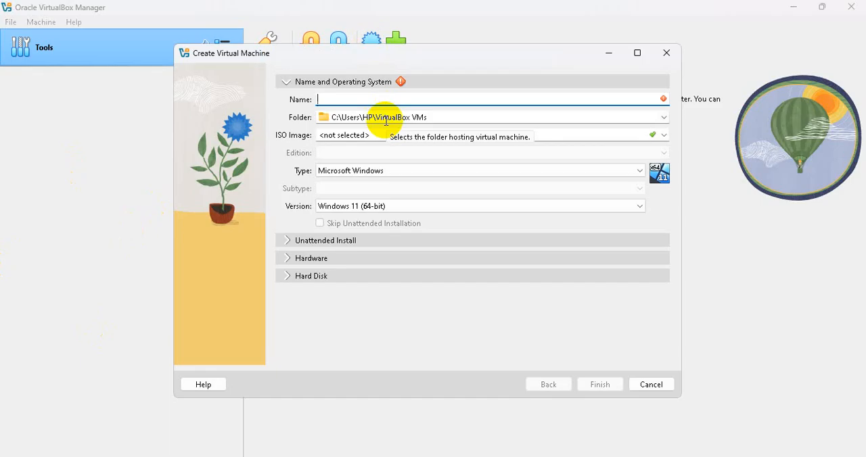
{"action": "type", "text": "Mahmud"}
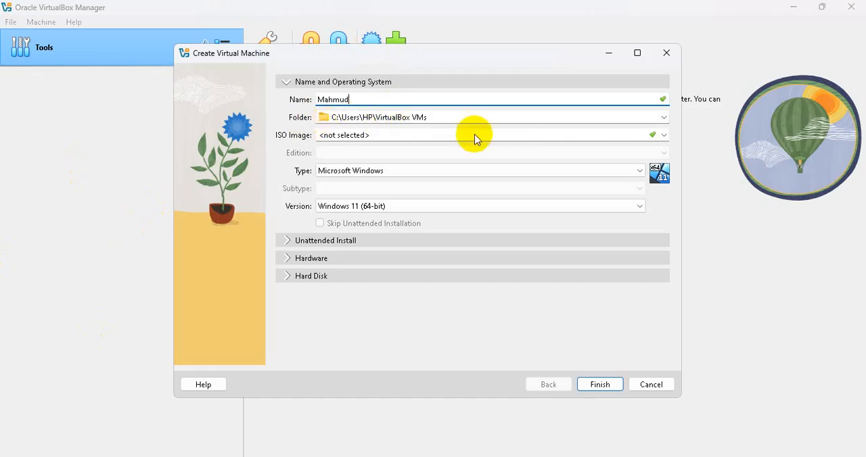
{"action": "left_click", "coordinate": [665, 137]}
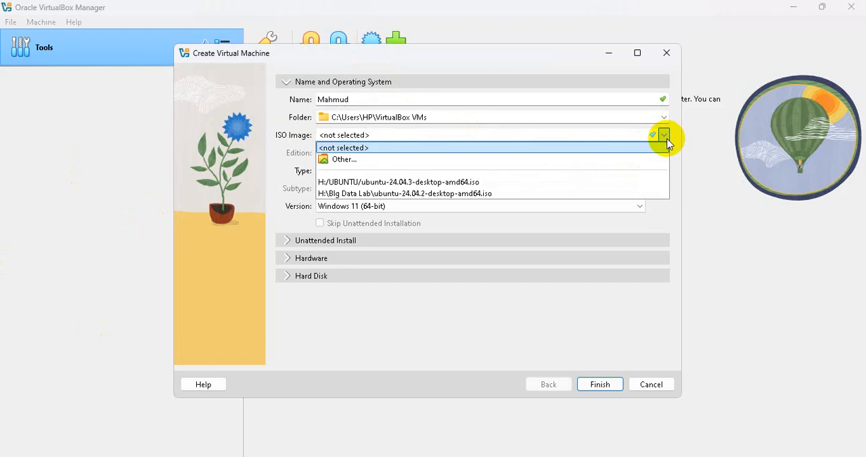
{"action": "left_click", "coordinate": [425, 160]}
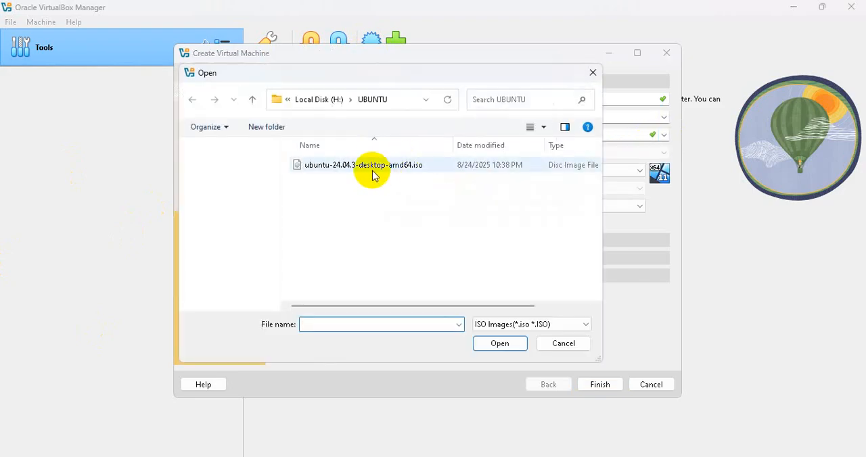
{"action": "left_click", "coordinate": [369, 169]}
{"action": "double_click", "coordinate": [369, 168]}
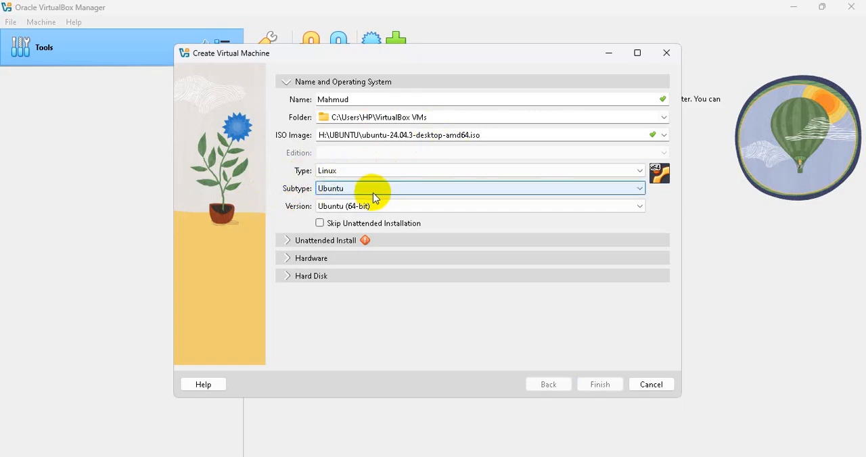
Enter the username for the unattended install and fill in both account password fields.
{"action": "left_click", "coordinate": [285, 240]}
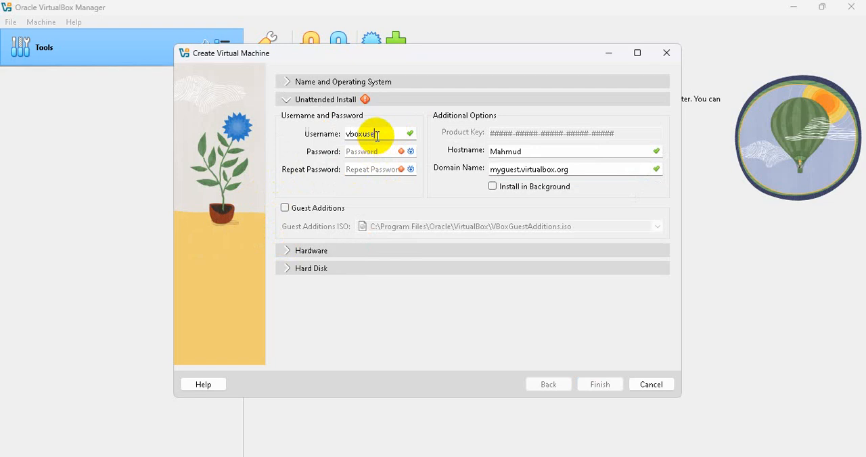
{"action": "key", "text": "BackSpace"}
{"action": "key", "text": "BackSpace"}
{"action": "key", "text": "BackSpace"}
{"action": "key", "text": "BackSpace"}
{"action": "key", "text": "BackSpace"}
{"action": "key", "text": "BackSpace"}
{"action": "key", "text": "BackSpace"}
{"action": "key", "text": "BackSpace"}
{"action": "type", "text": "Mahmud"}
{"action": "left_click", "coordinate": [371, 150]}
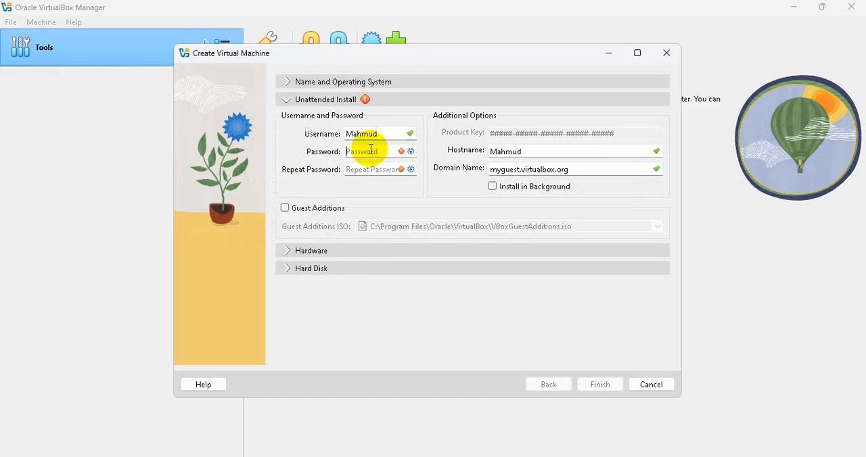
{"action": "type", "text": "1"}
{"action": "left_click", "coordinate": [368, 169]}
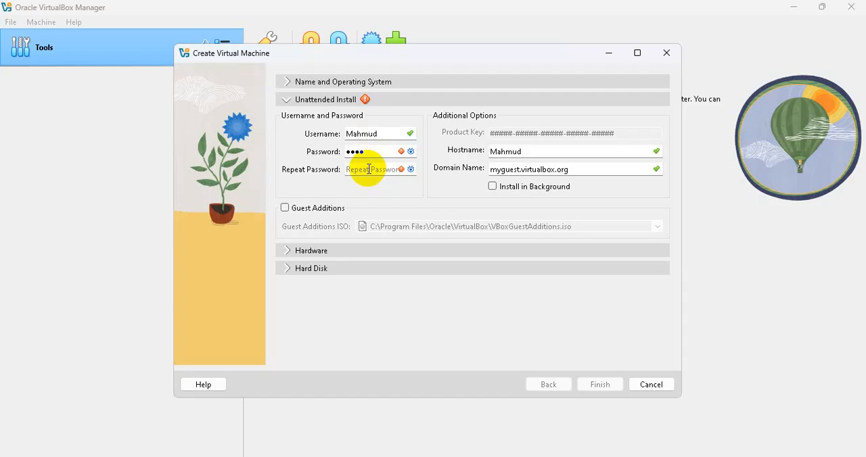
{"action": "type", "text": "1234"}
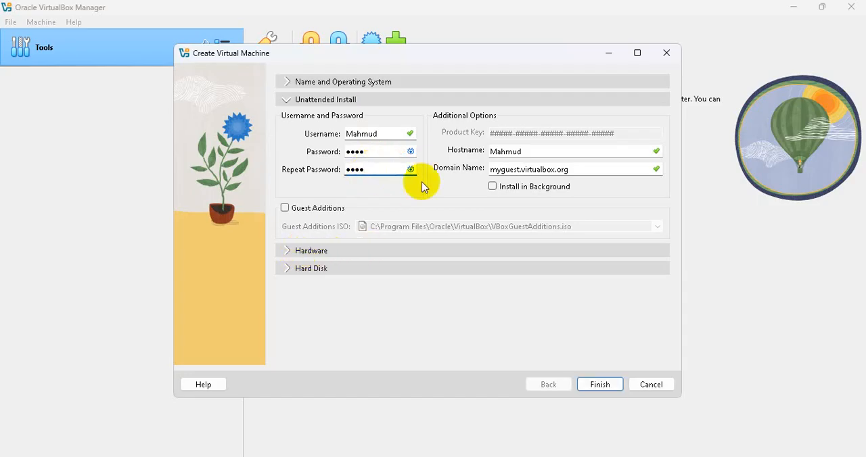
Finish creating the virtual machine with 3 processors and a 30 GB virtual hard disk.
{"action": "left_click", "coordinate": [303, 254]}
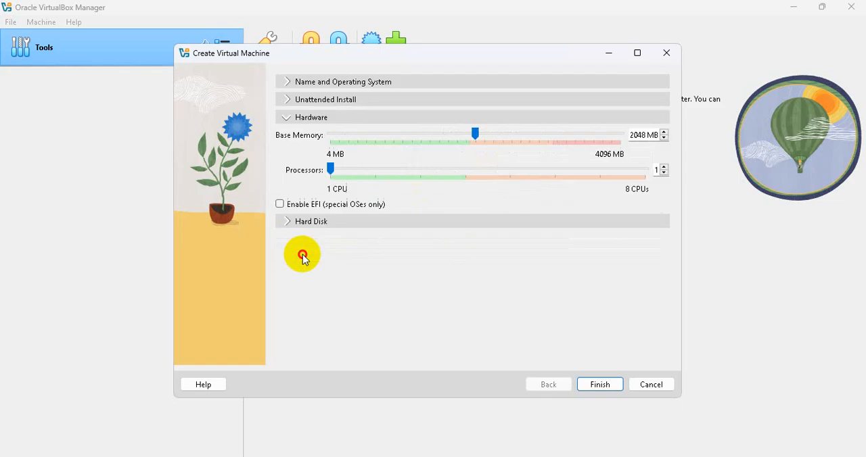
{"action": "left_click_drag", "start_coordinate": [332, 172], "coordinate": [420, 170]}
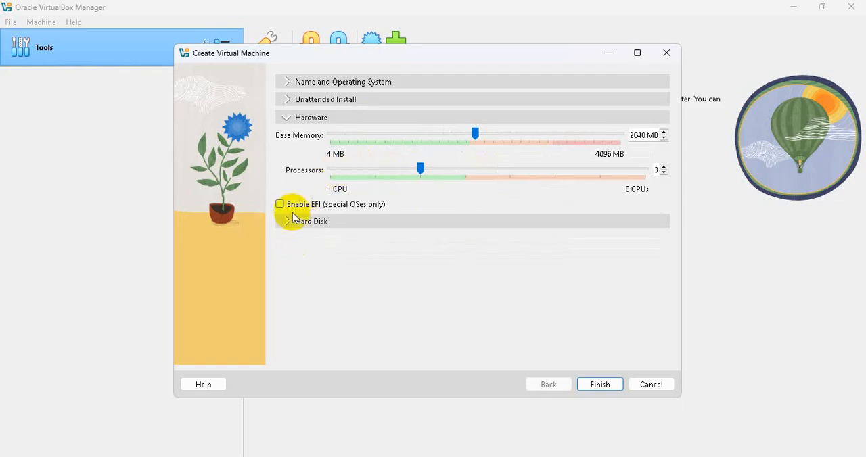
{"action": "left_click", "coordinate": [293, 222]}
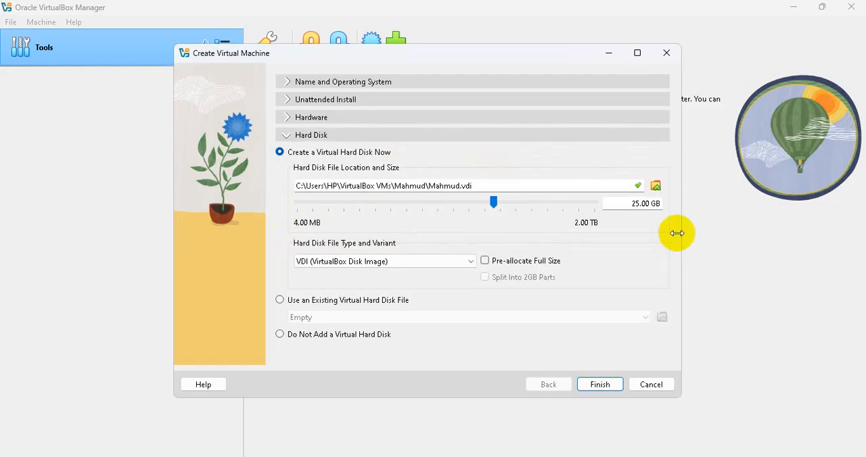
{"action": "left_click", "coordinate": [638, 203]}
{"action": "key", "text": "BackSpace"}
{"action": "key", "text": "BackSpace"}
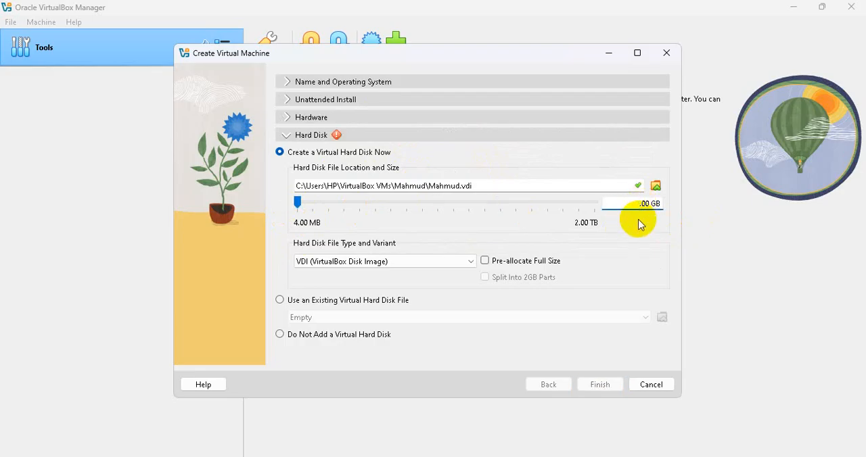
{"action": "type", "text": "30"}
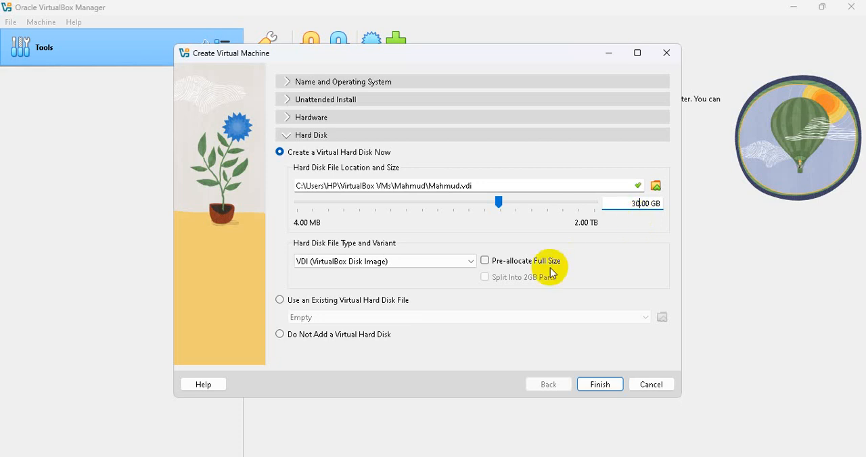
{"action": "left_click", "coordinate": [600, 385]}
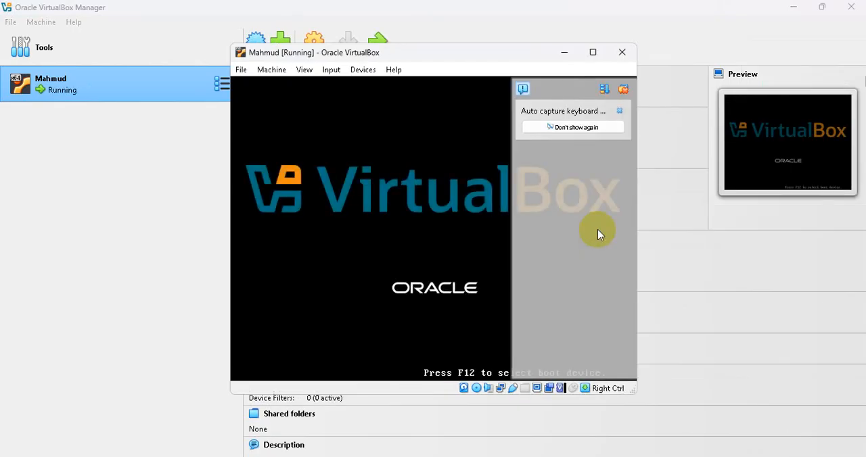
{"action": "left_click", "coordinate": [474, 217]}
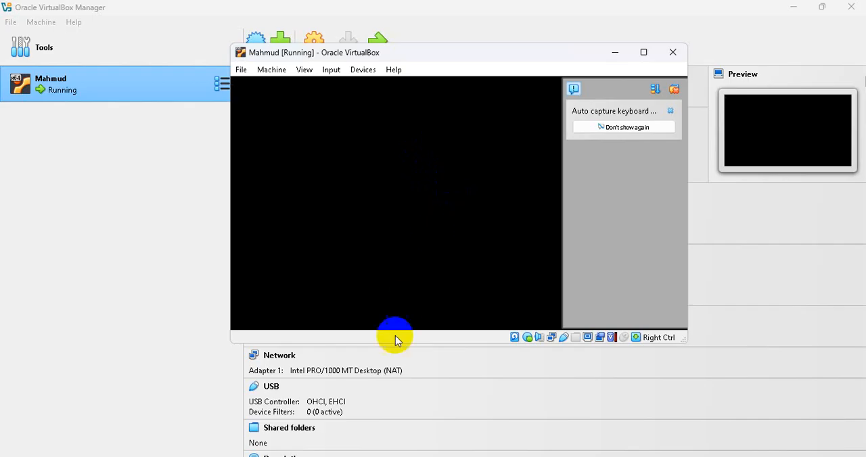
{"action": "left_click", "coordinate": [463, 234]}
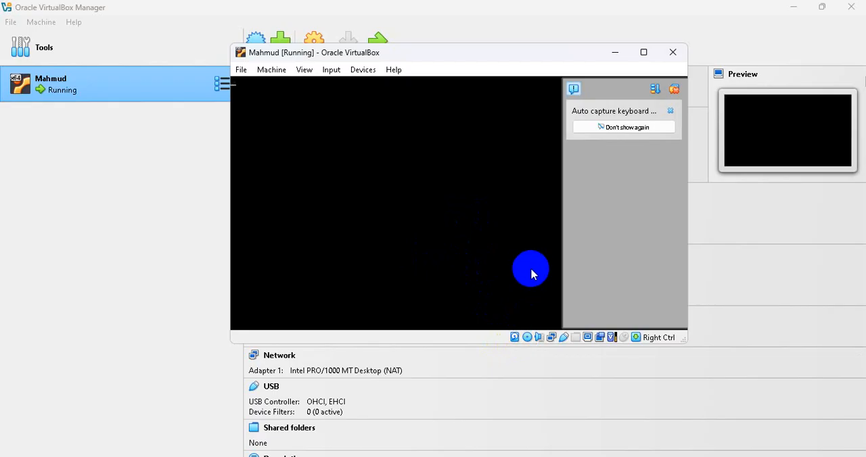
{"action": "left_click", "coordinate": [538, 261]}
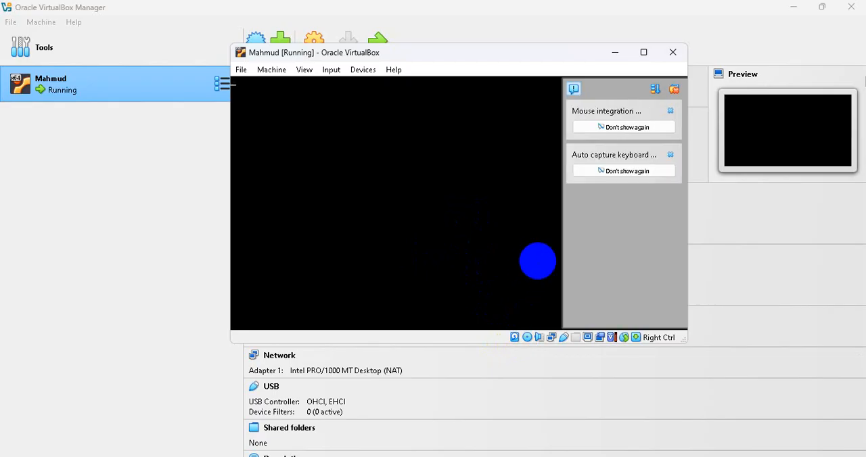
Close the running Ubuntu virtual machine with the option to power off the machine.
{"action": "mouse_move", "coordinate": [561, 456]}
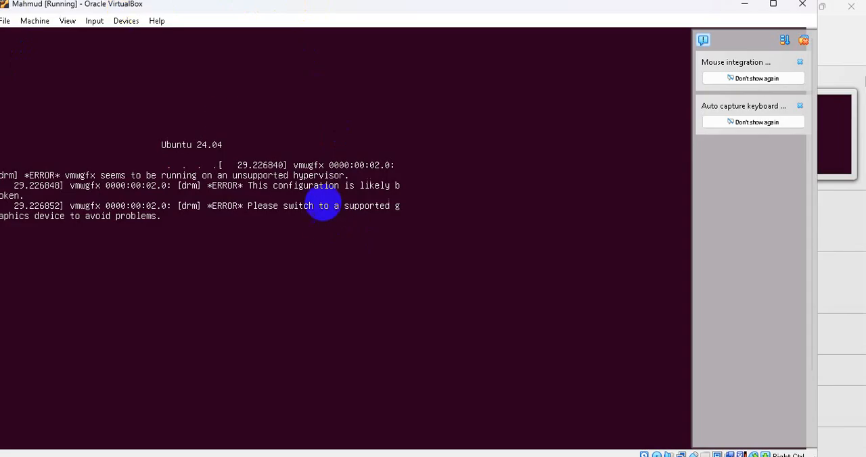
{"action": "left_click", "coordinate": [6, 21]}
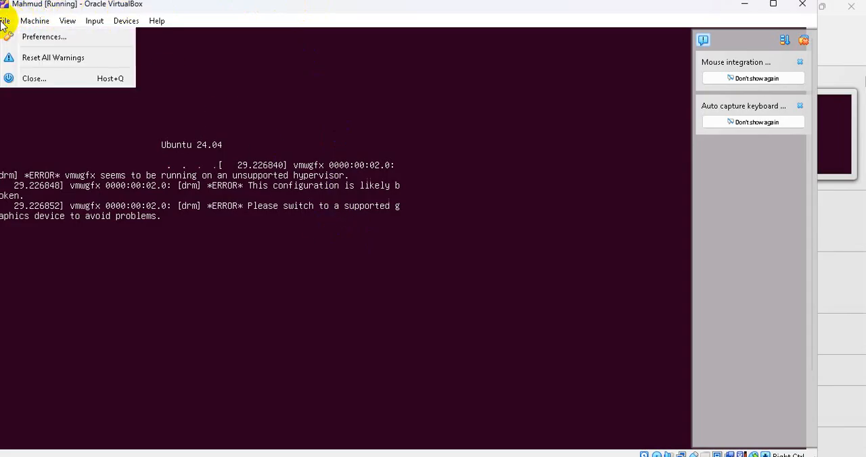
{"action": "left_click", "coordinate": [38, 81]}
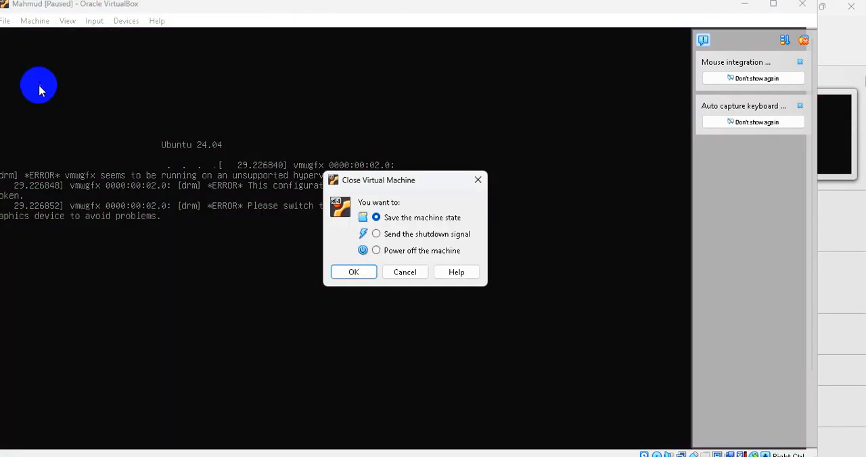
{"action": "left_click", "coordinate": [377, 252]}
{"action": "left_click", "coordinate": [357, 272]}
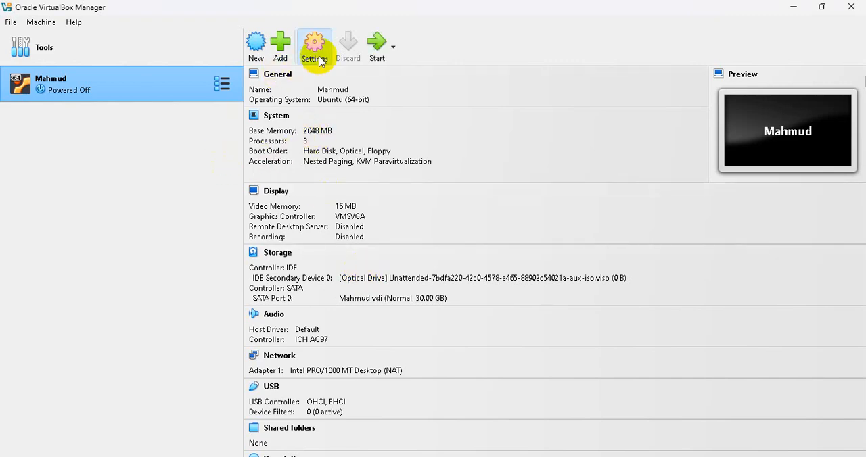
Set the virtual machine's video memory to 128 MB and its graphics controller to VBoxSVGA, and save the settings.
{"action": "left_click", "coordinate": [320, 61]}
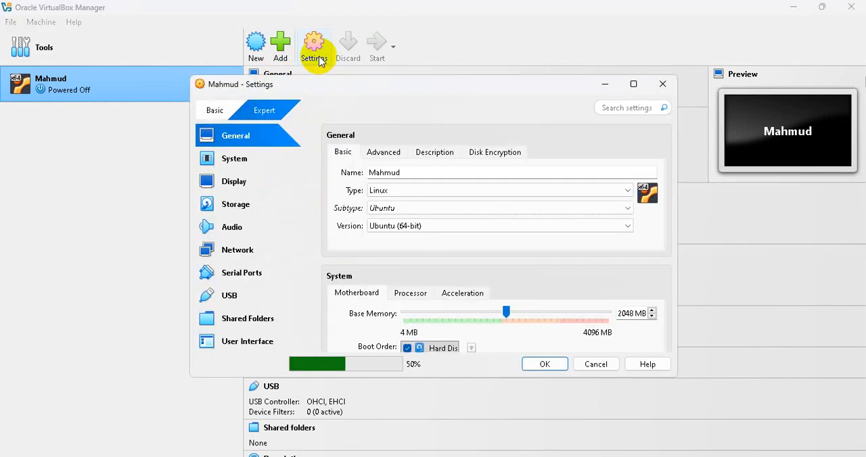
{"action": "left_click", "coordinate": [246, 186]}
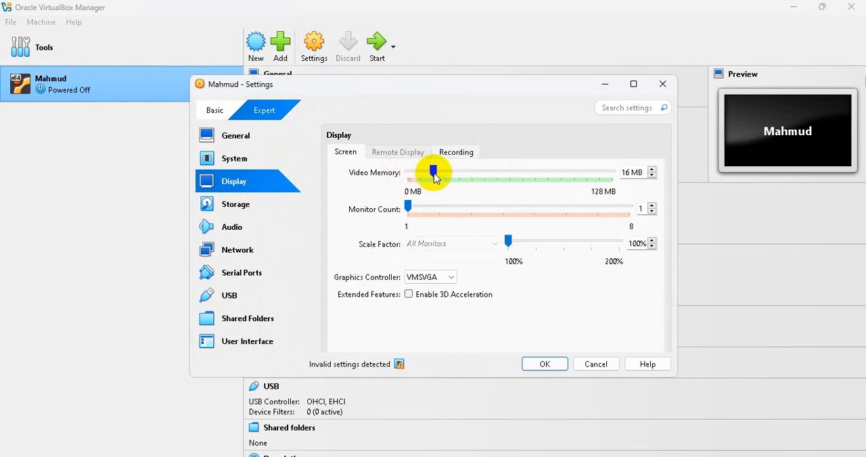
{"action": "left_click_drag", "start_coordinate": [433, 172], "coordinate": [614, 178]}
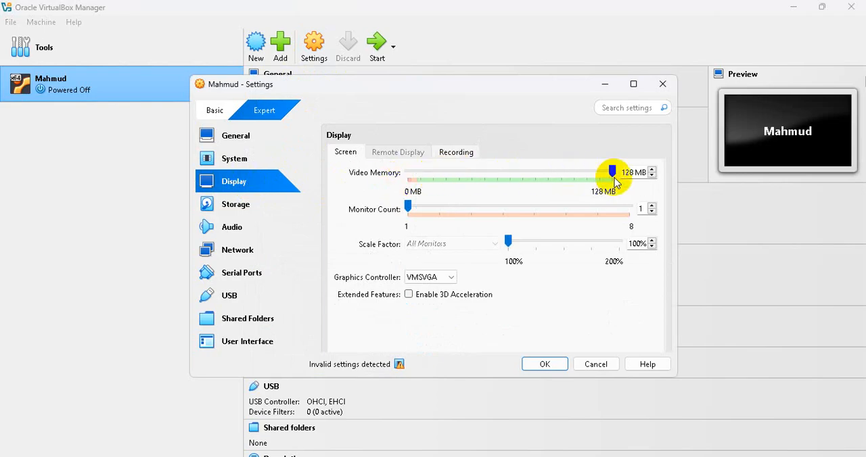
{"action": "left_click", "coordinate": [437, 278]}
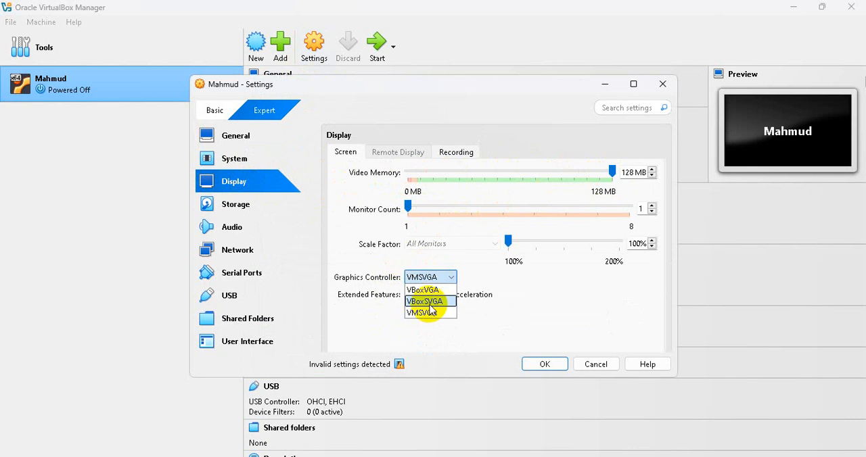
{"action": "left_click", "coordinate": [435, 302]}
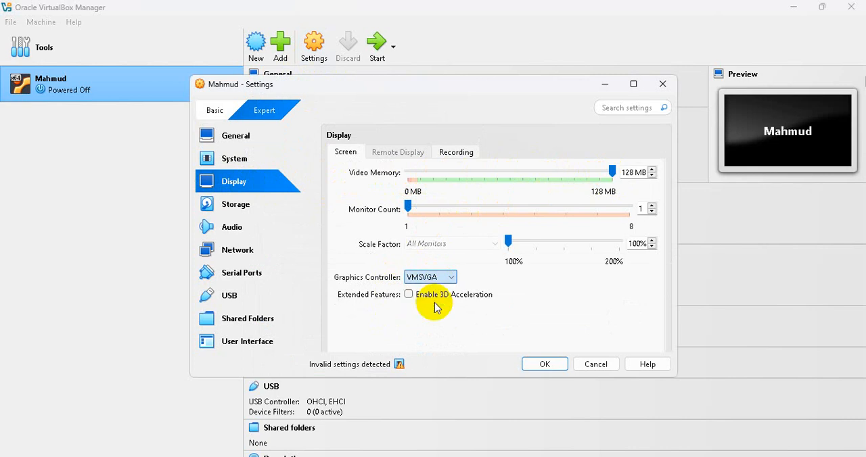
{"action": "left_click", "coordinate": [547, 366]}
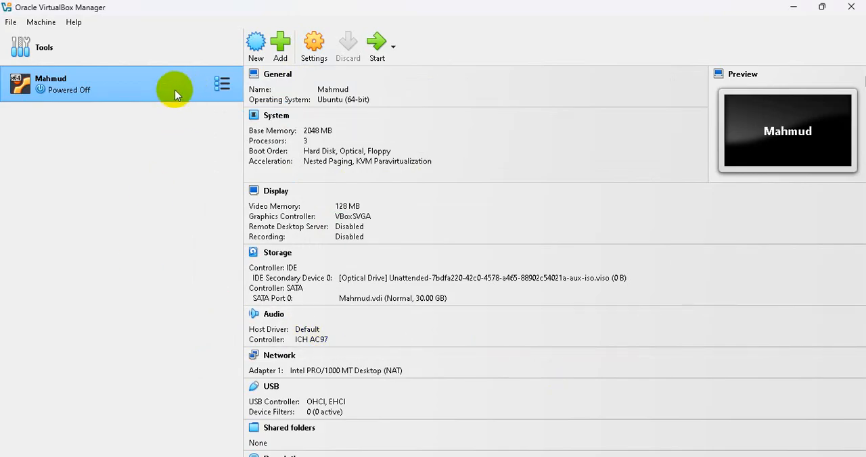
Start the virtual machine again, allow it to capture the mouse and keyboard, and maximize its window.
{"action": "left_click", "coordinate": [376, 48]}
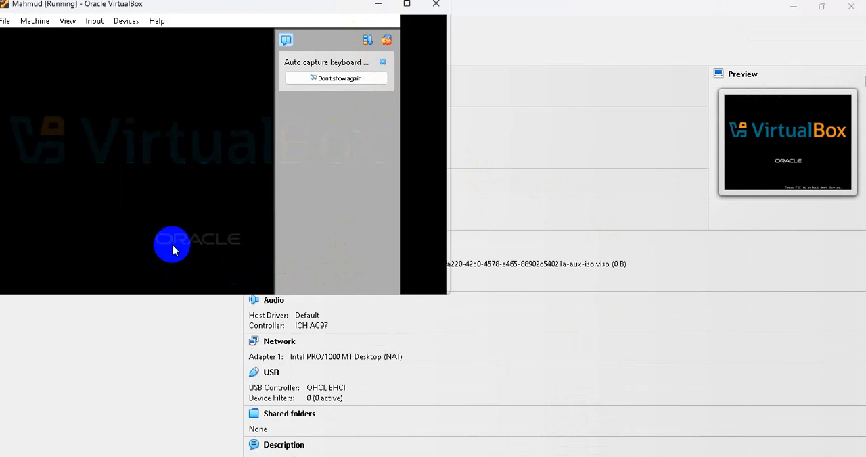
{"action": "left_click", "coordinate": [120, 73]}
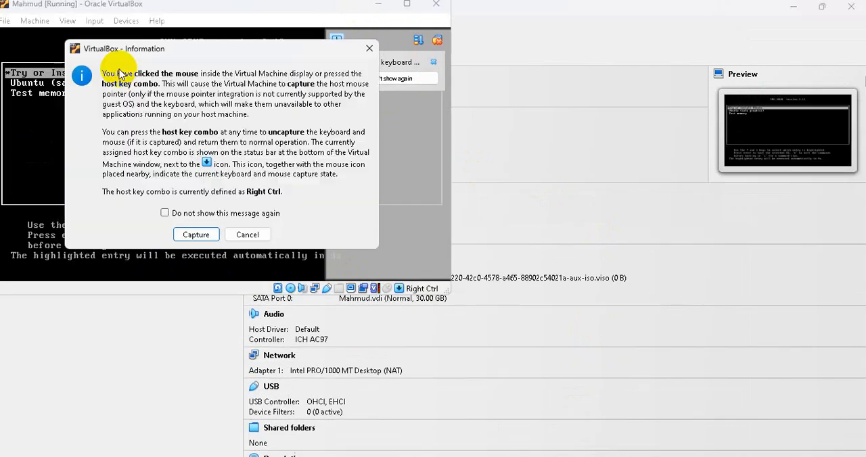
{"action": "left_click", "coordinate": [197, 235]}
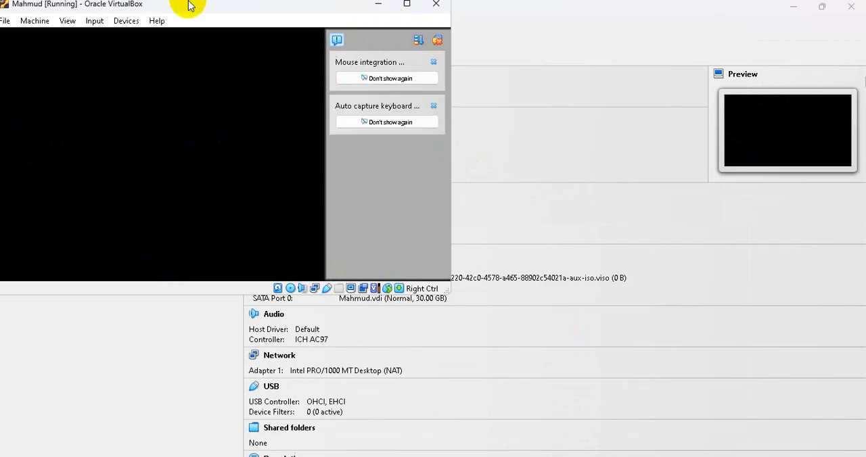
{"action": "left_click", "coordinate": [458, 7]}
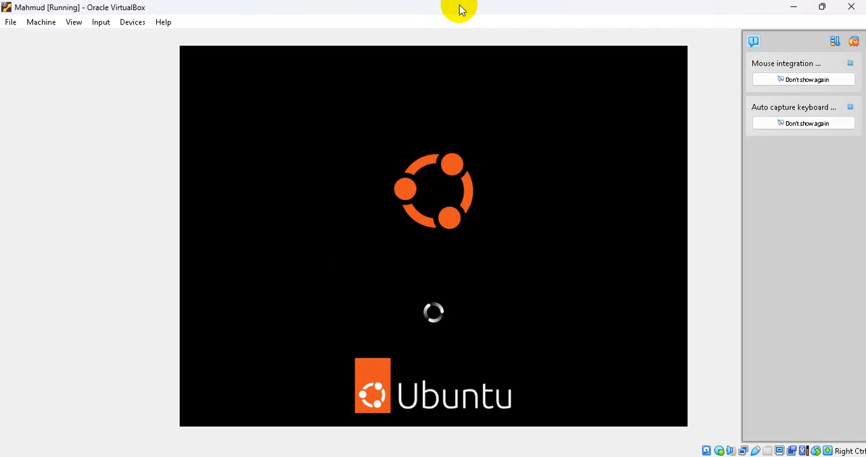